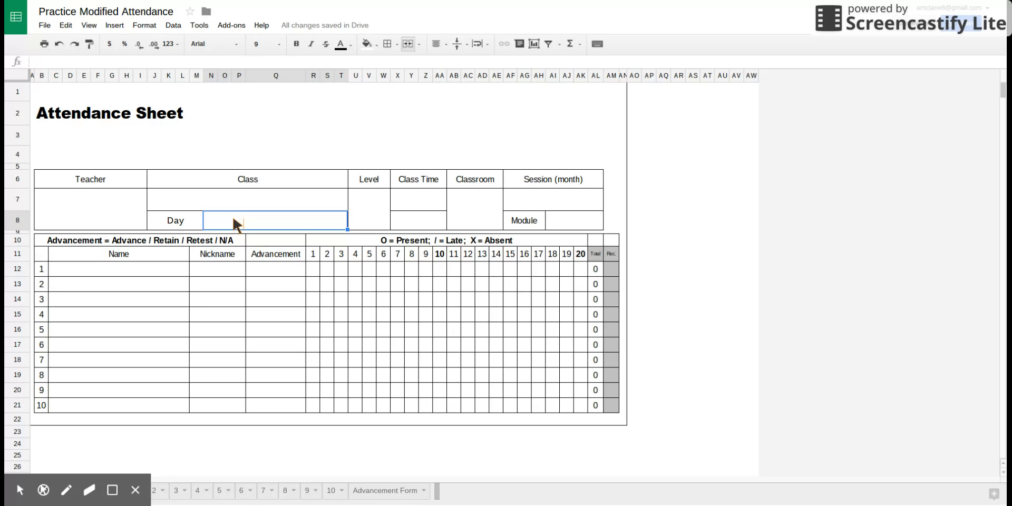
Step: Start a formula in the merged cell beside Day with IFERROR wrapping an IF whose condition is a REGEXMATCH on cell X7
click(116, 59)
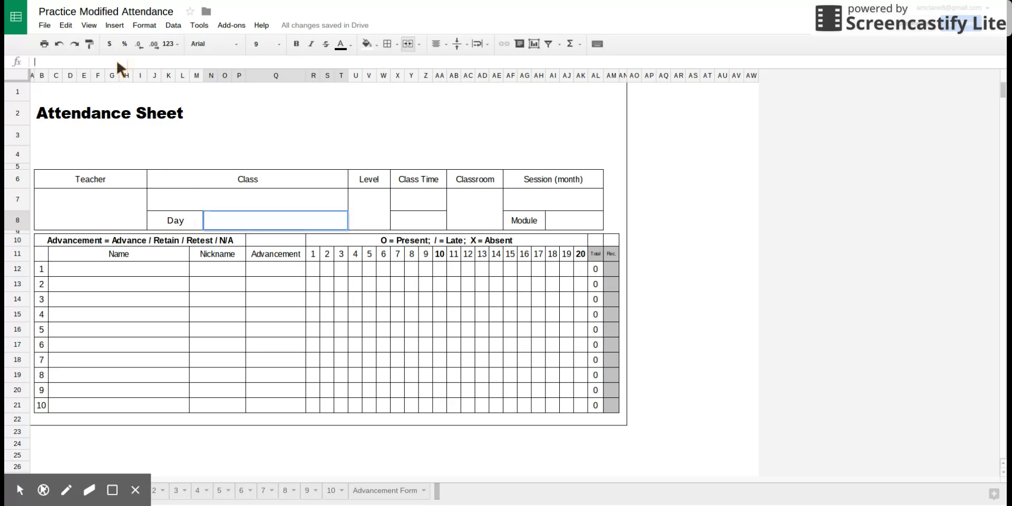
text(=)
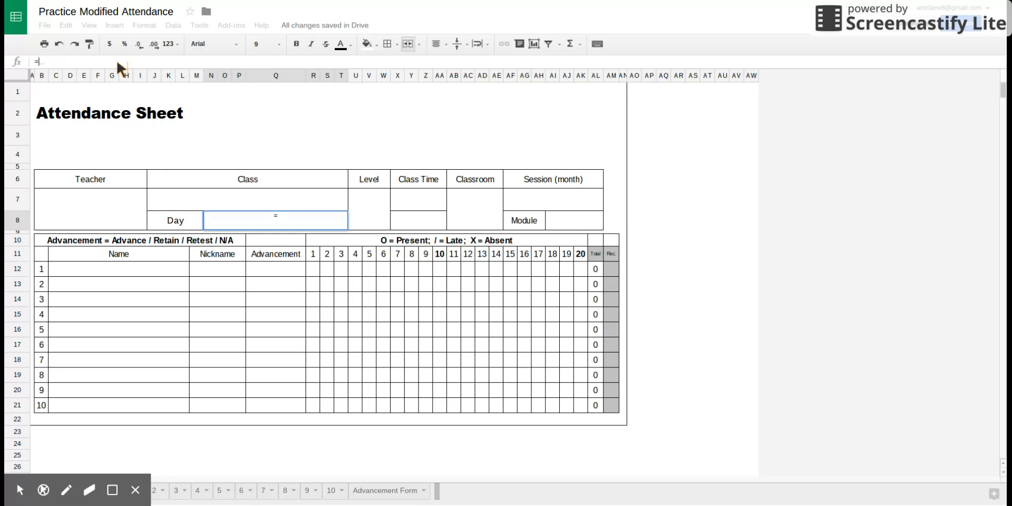
text(iferror)
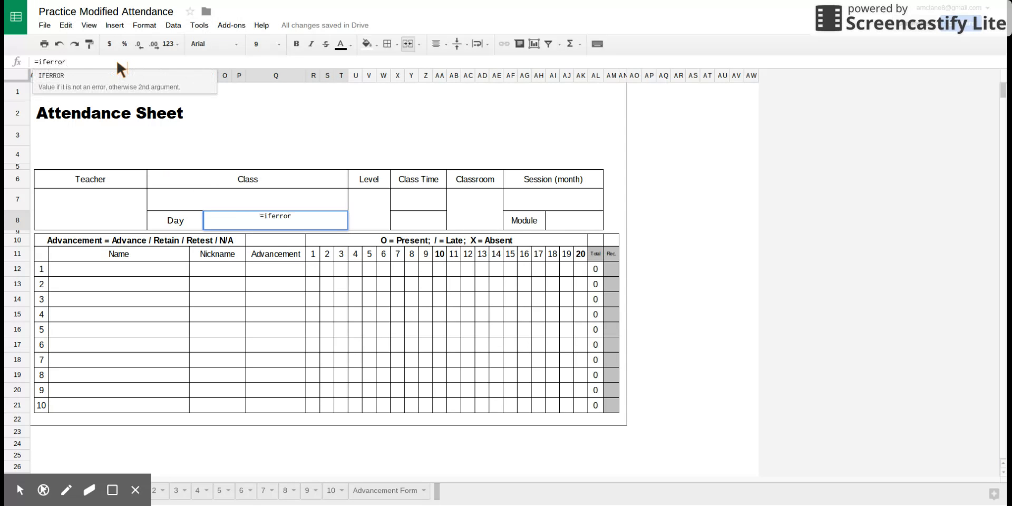
text(()
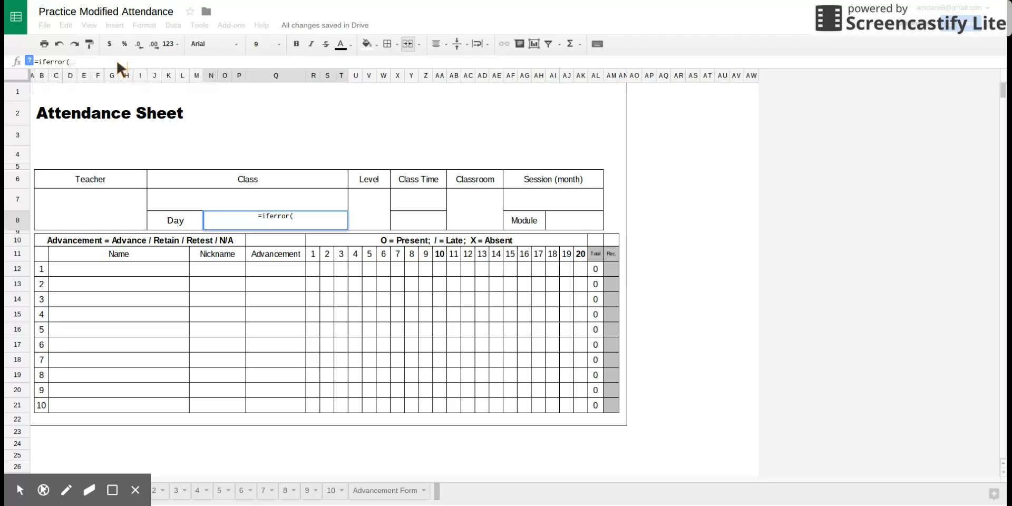
text(if()
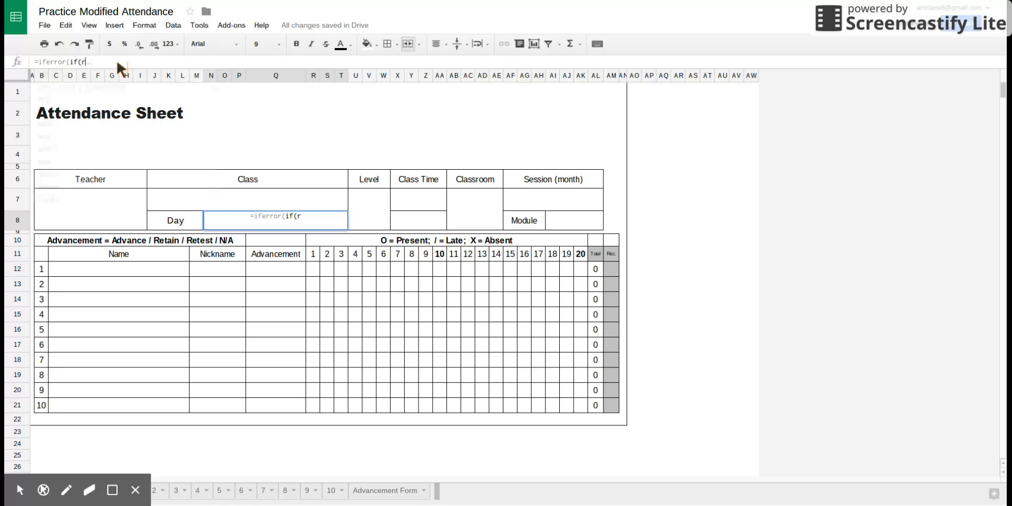
text(regexmatch)
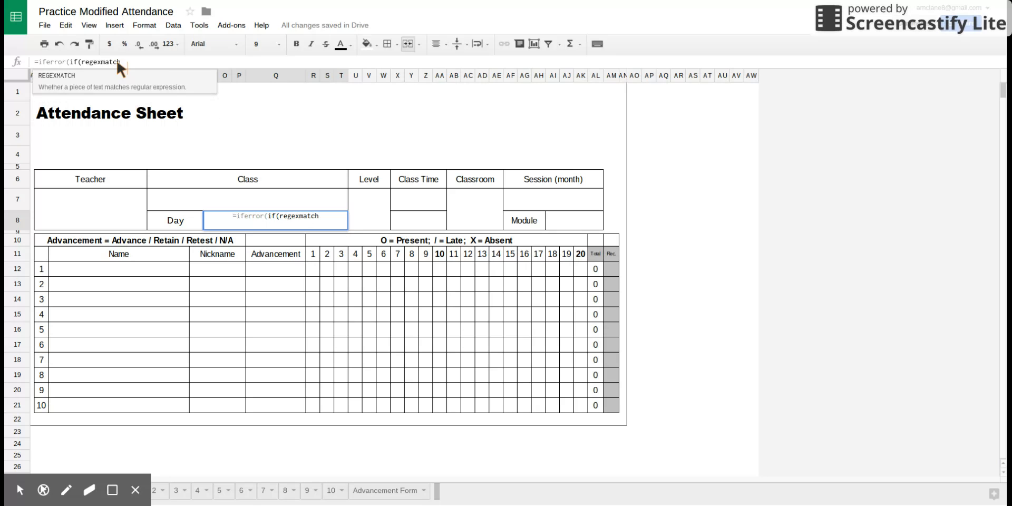
text(()
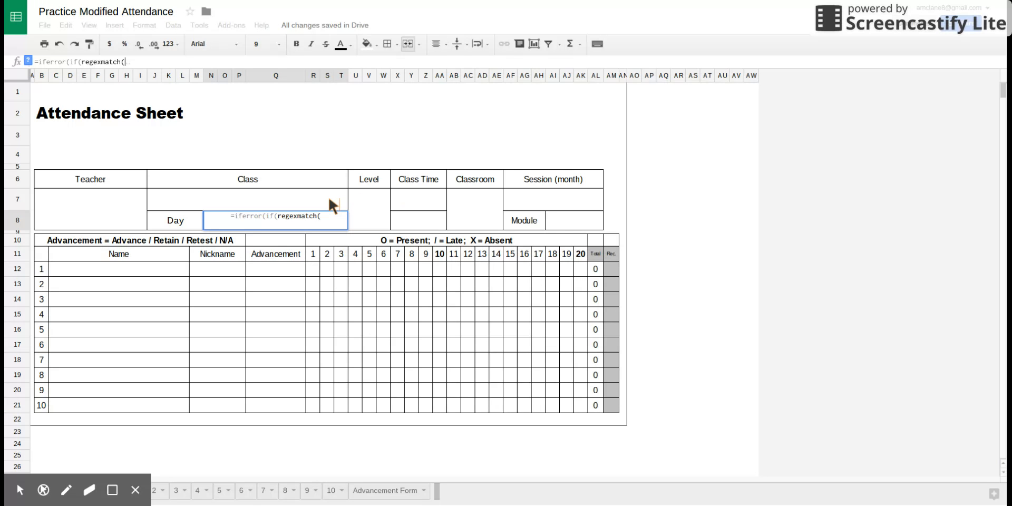
text(X7)
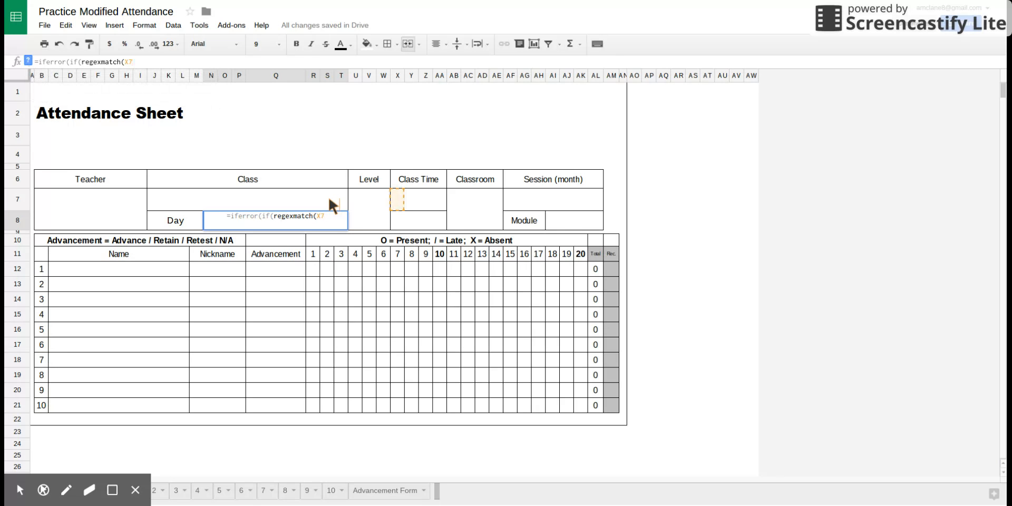
Step: Complete the REGEXMATCH condition with the pattern "9:10-10:00|10:10-11:00|11:10-12:00|13:10-14:00"
text(, ")
text(9:10-)
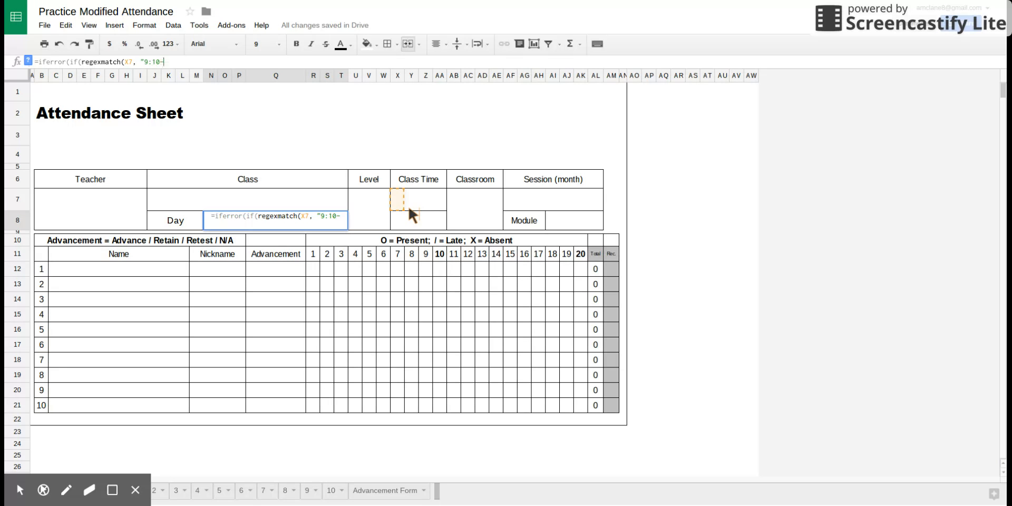
text(10:00)
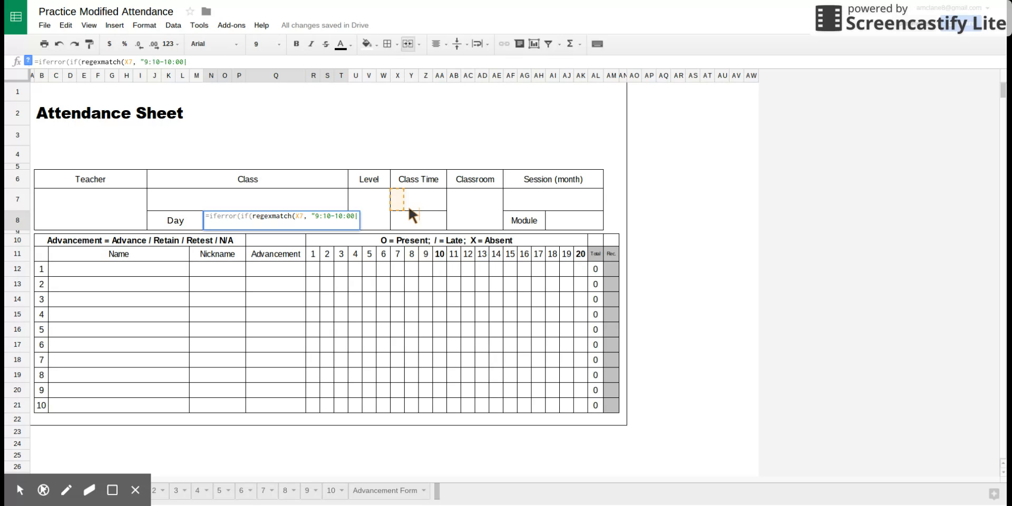
text(10:10-11:00)
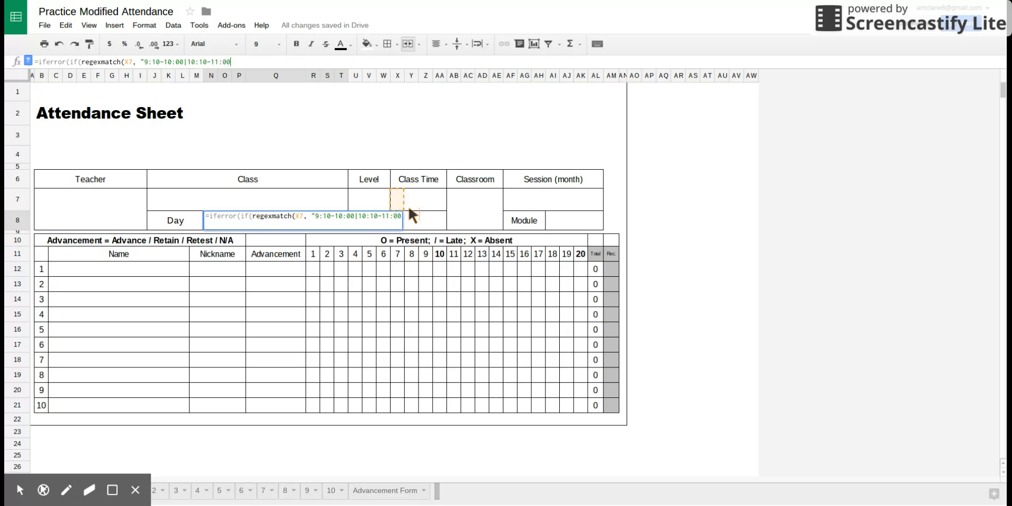
text(|11:10-12:00)
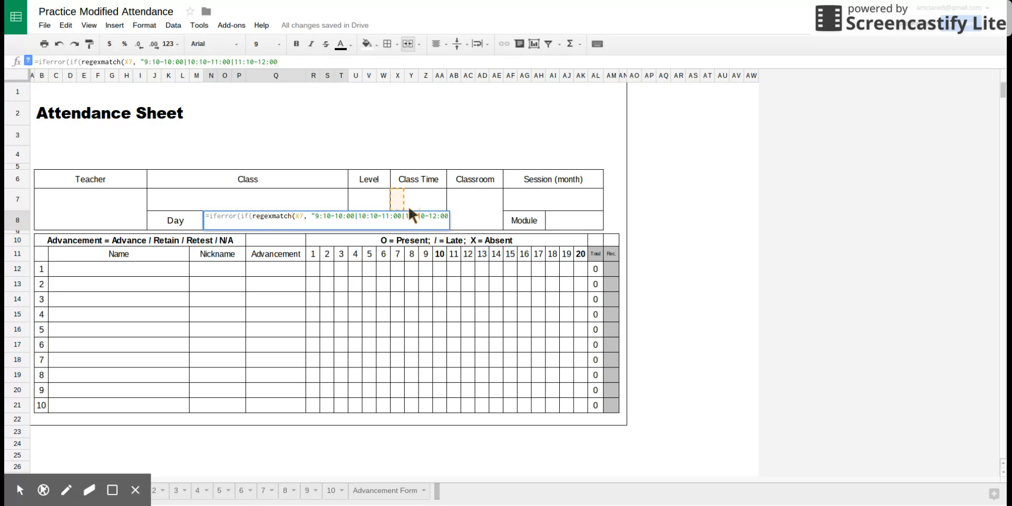
text(|13:10-14:00)
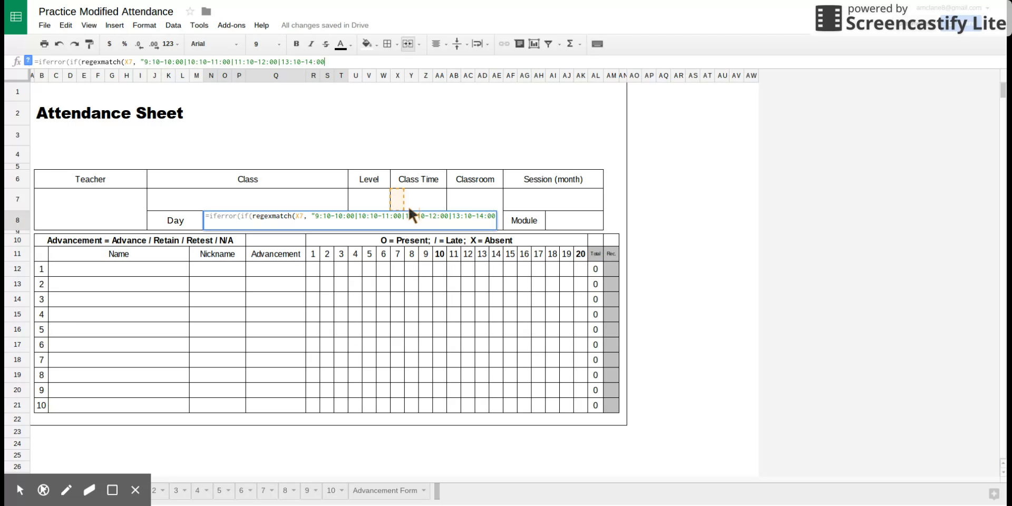
text("))
text(,)
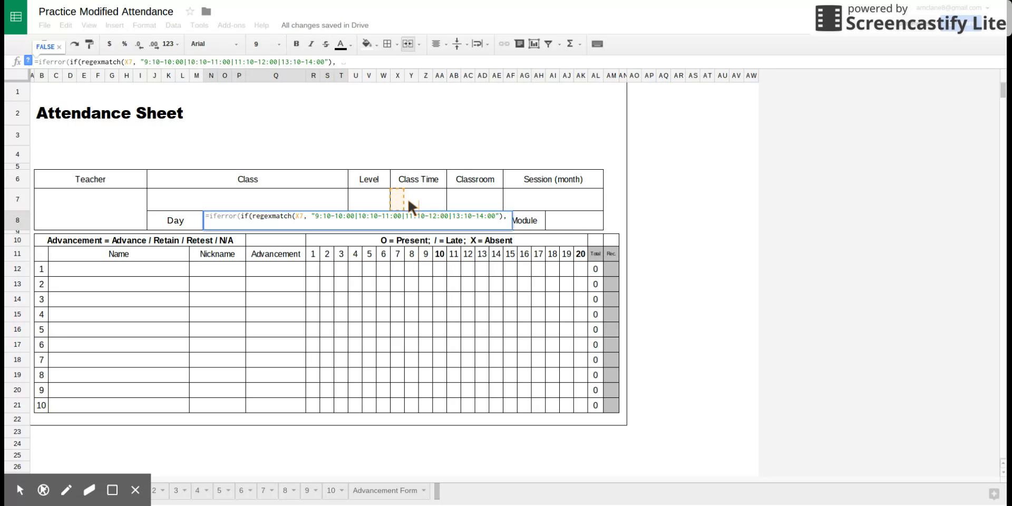
Step: Set the first IF's true result to the quoted text "Daily", followed by a comma for the false argument
text(Daily)
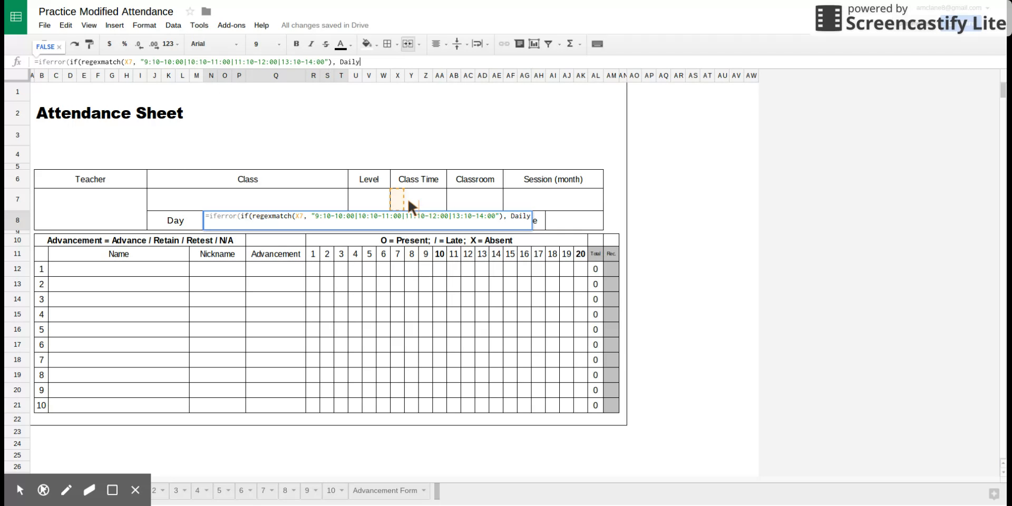
click(511, 217)
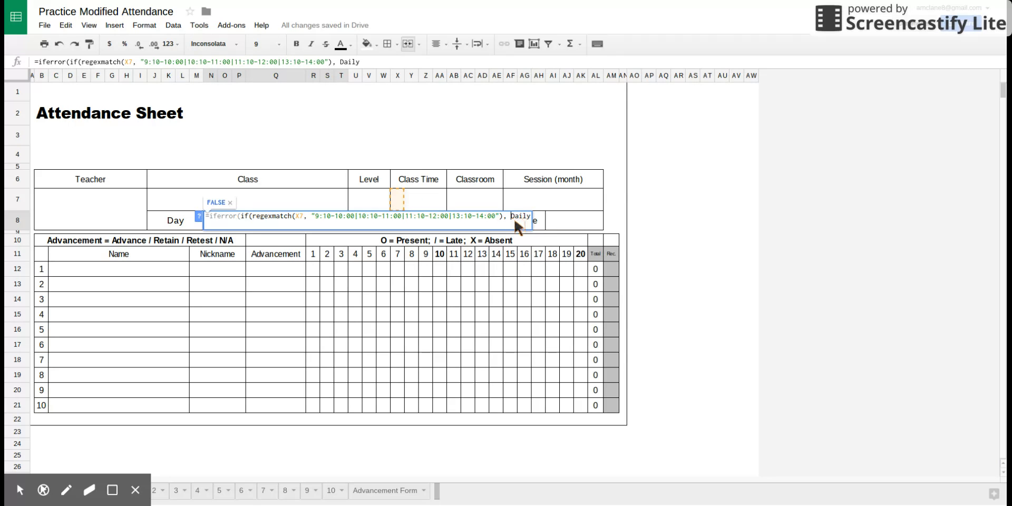
text(")
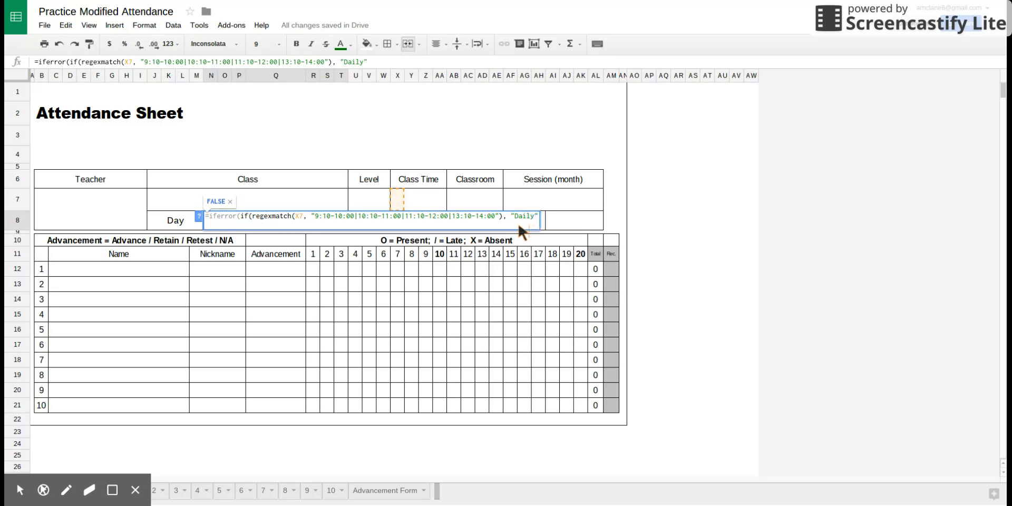
text(,)
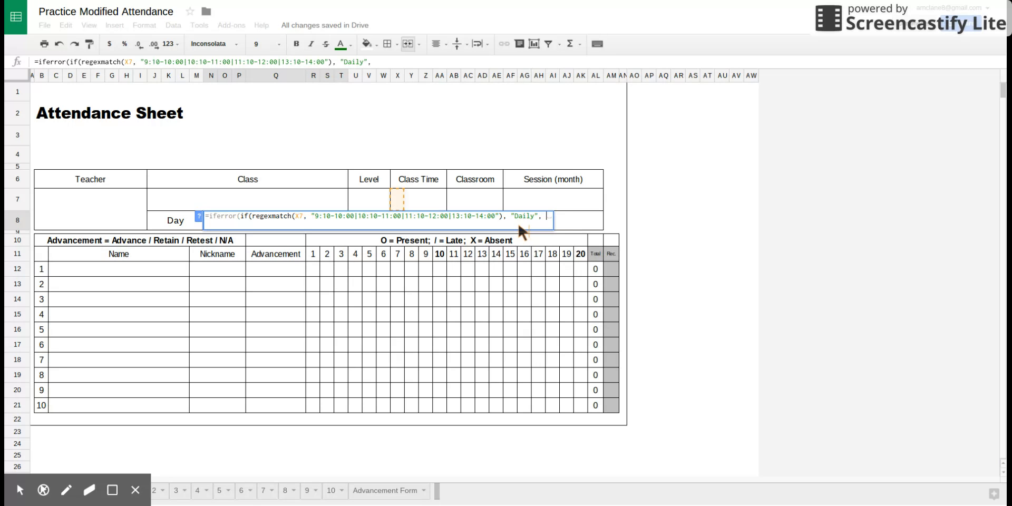
Step: Nest a second IF as the false argument, with REGEXMATCH testing X7 for "9:30-13:20" and returning "Saturdays"
text(if()
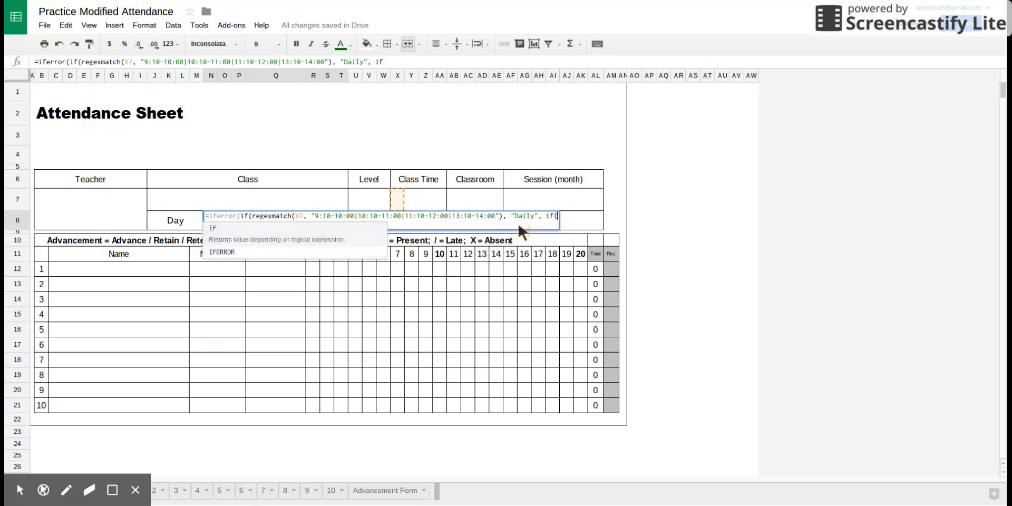
text(regexmatc)
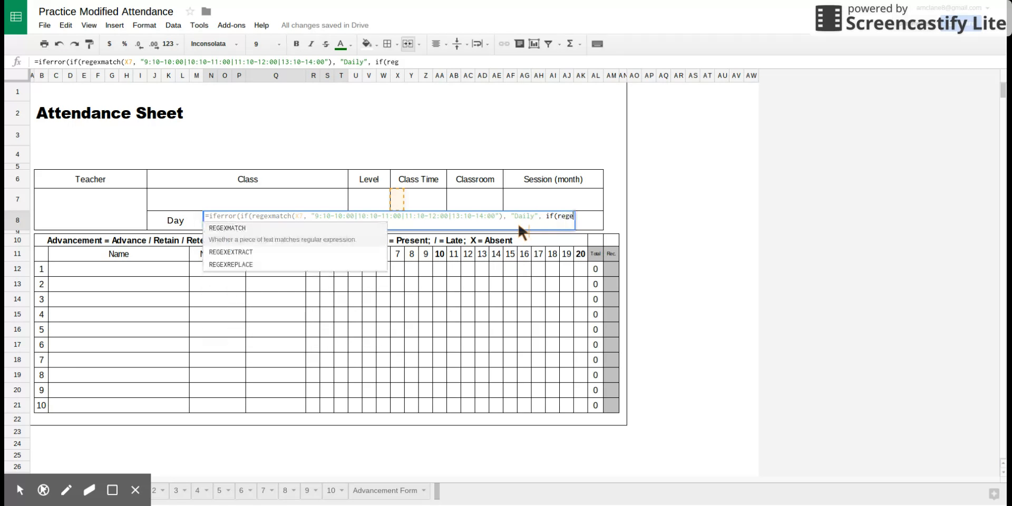
text(h)
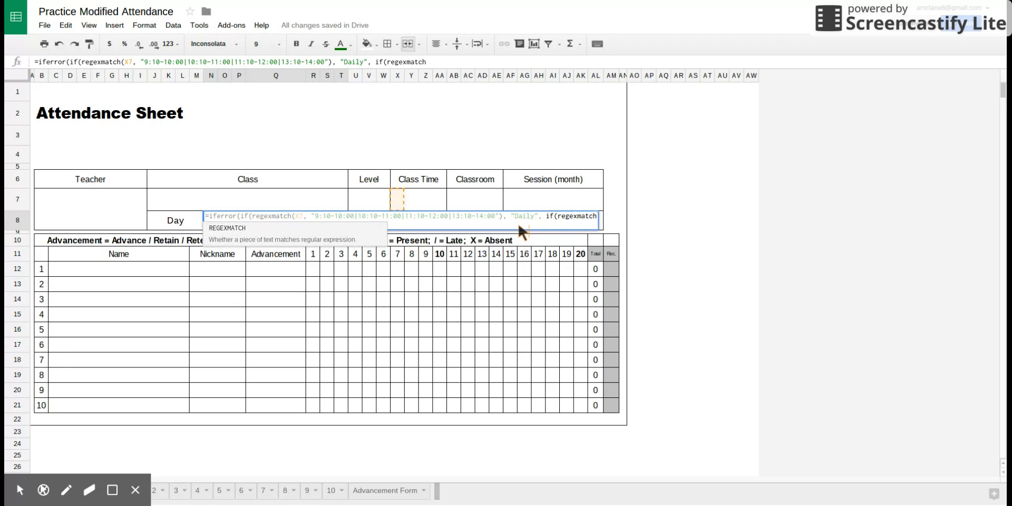
text(()
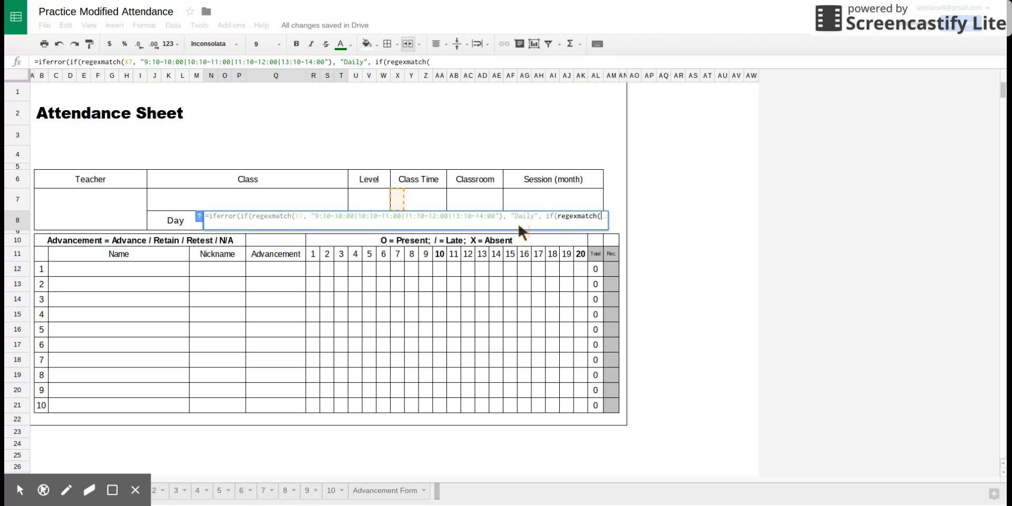
text(X7)
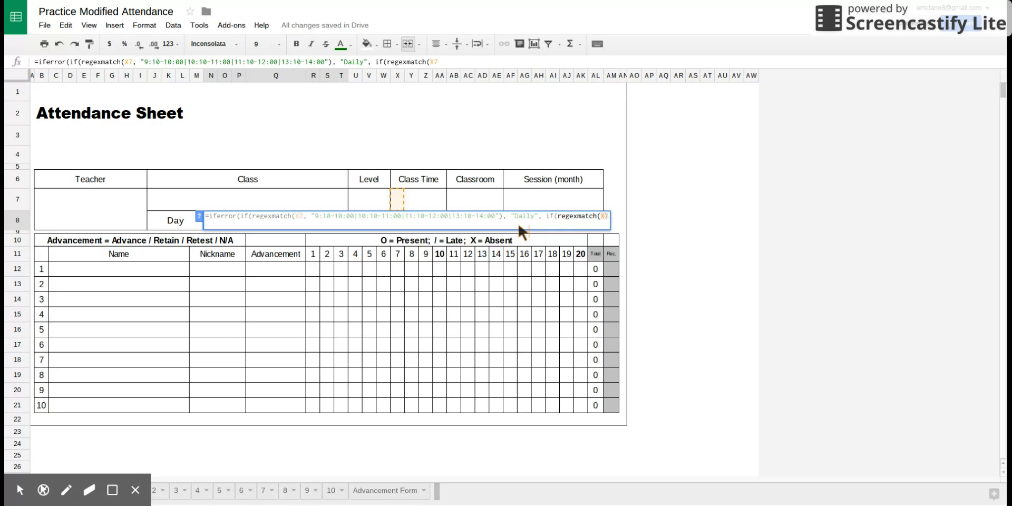
text(, )
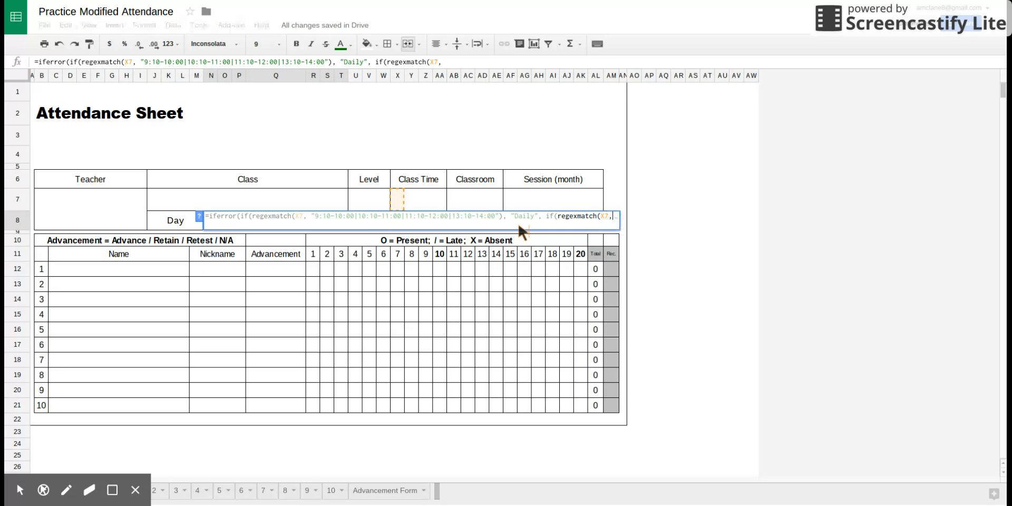
text(")
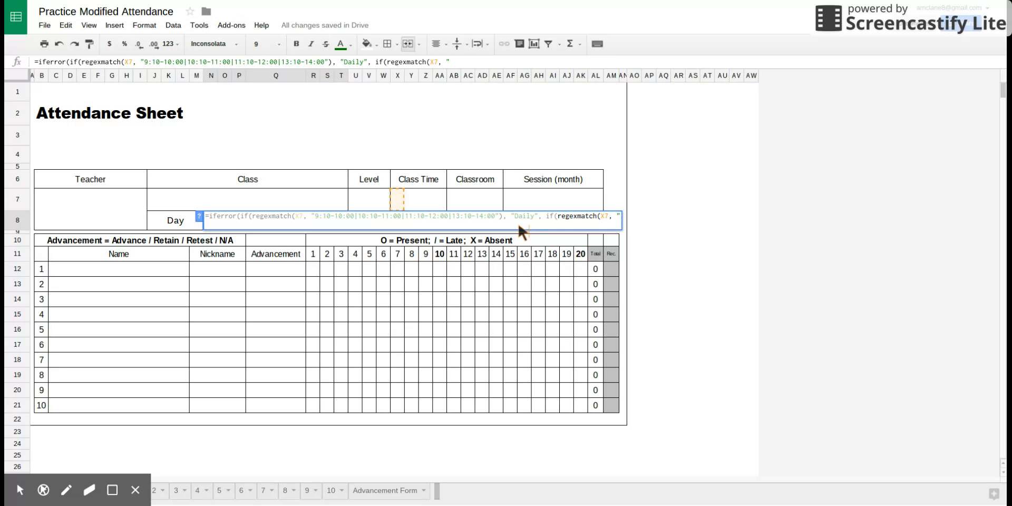
text(9:30-13:20)
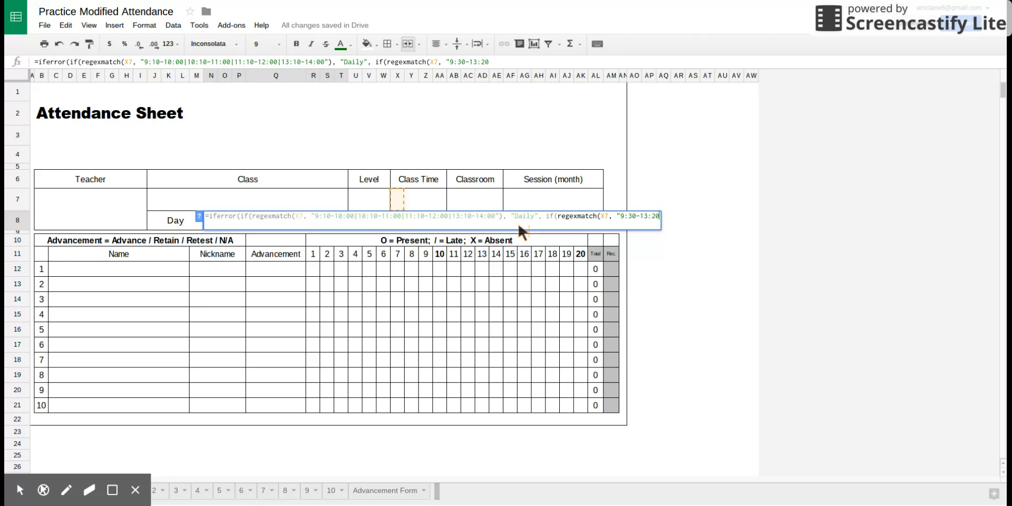
text("),)
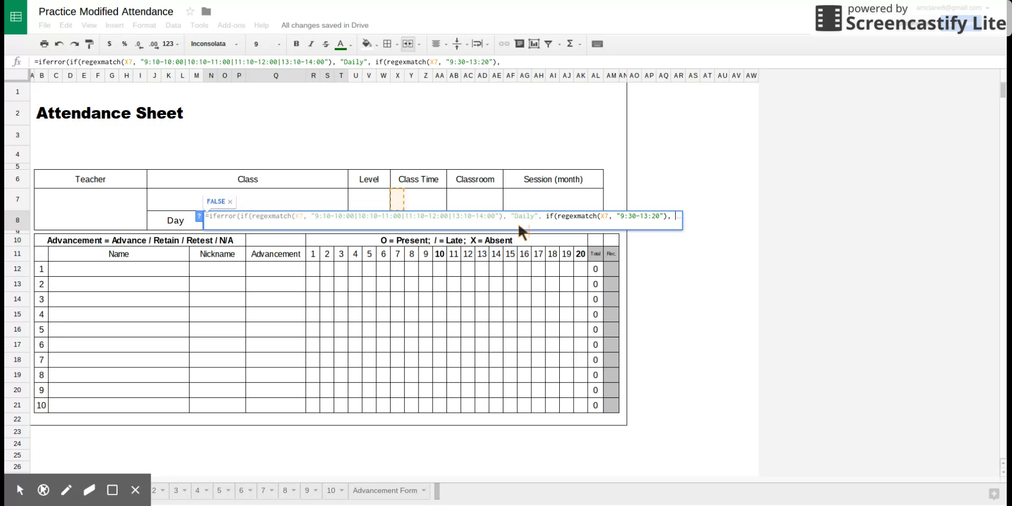
text( "Saturd)
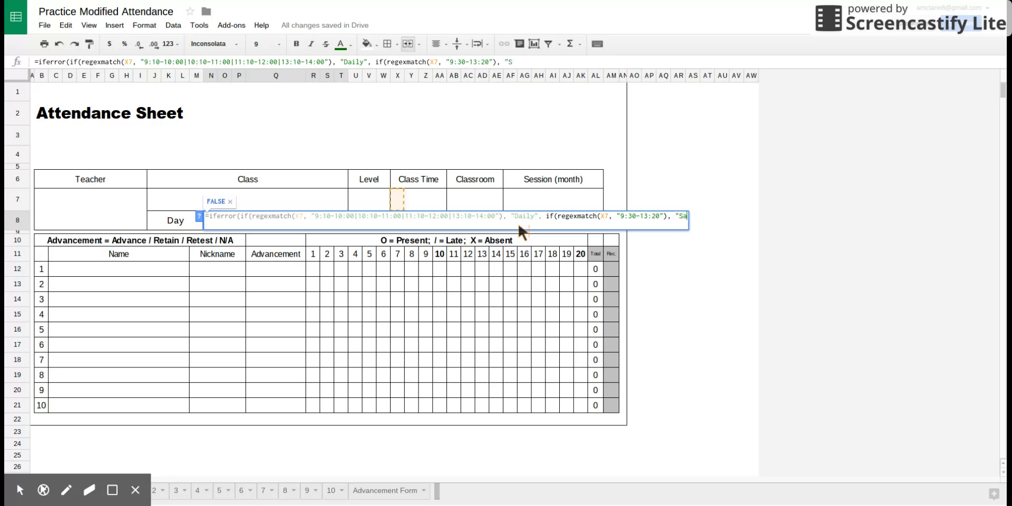
text(ays)
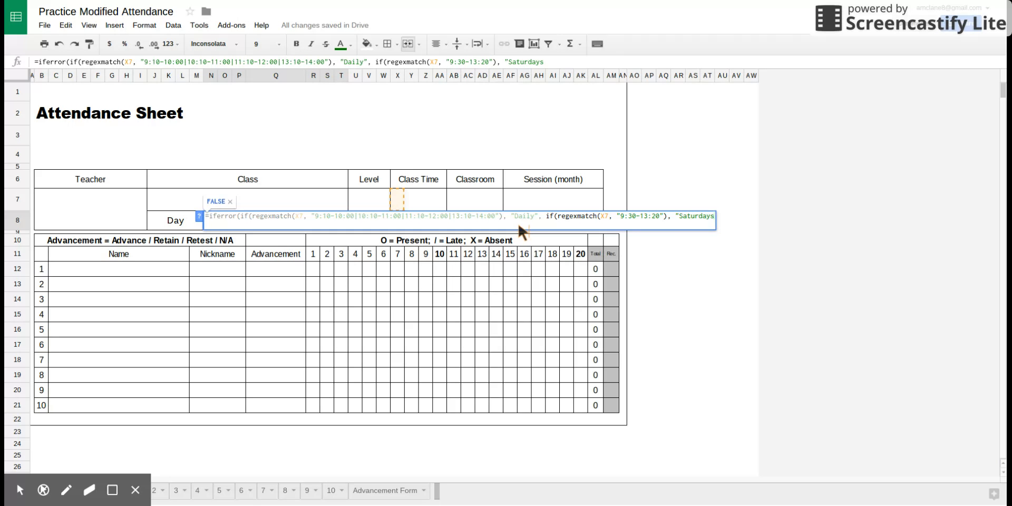
text(", )
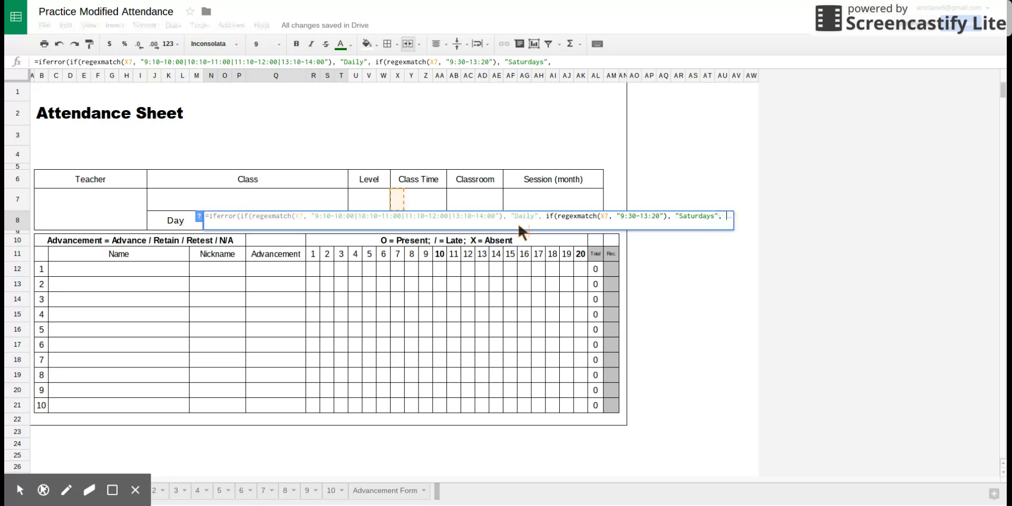
Step: Nest a third IF as the false argument, with REGEXMATCH testing X7 for "19:30-21:20" as its condition
text(if)
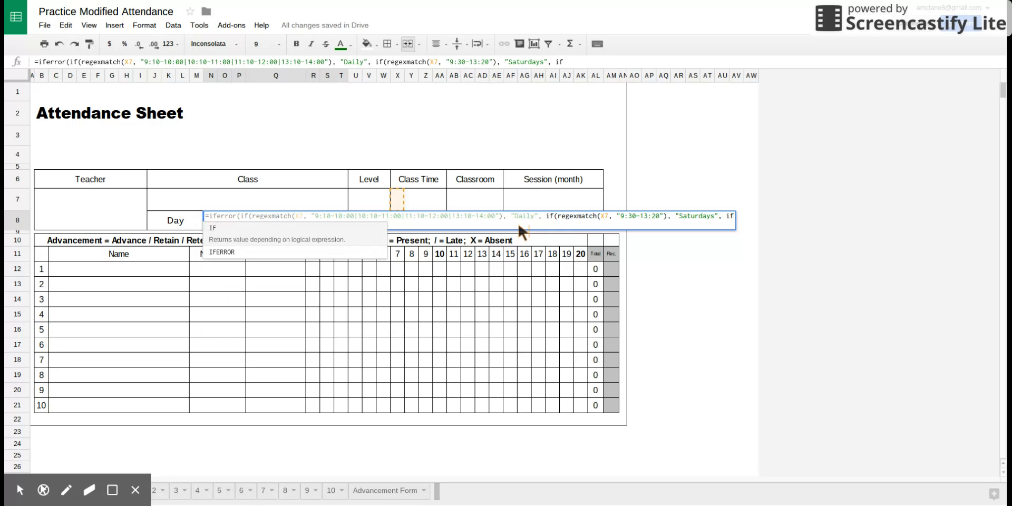
text(()
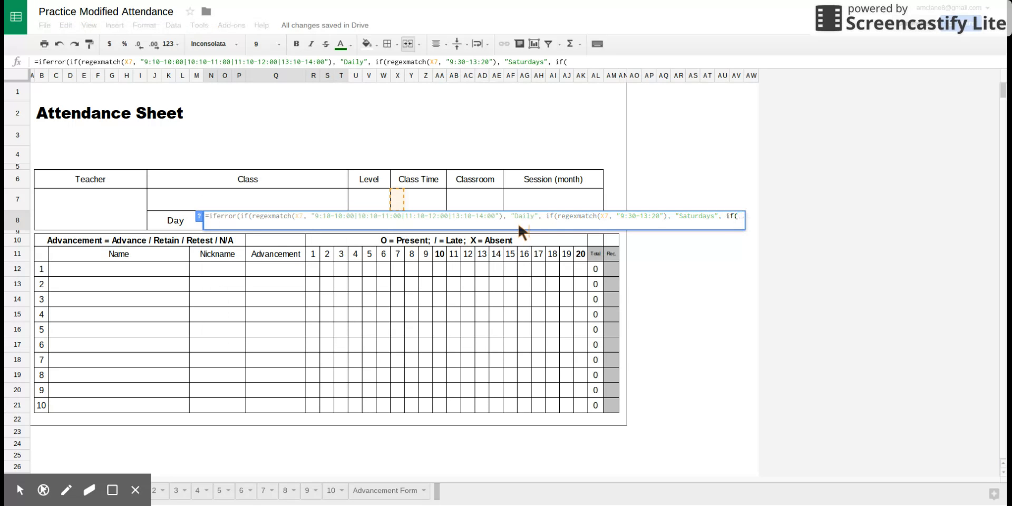
text(regexm)
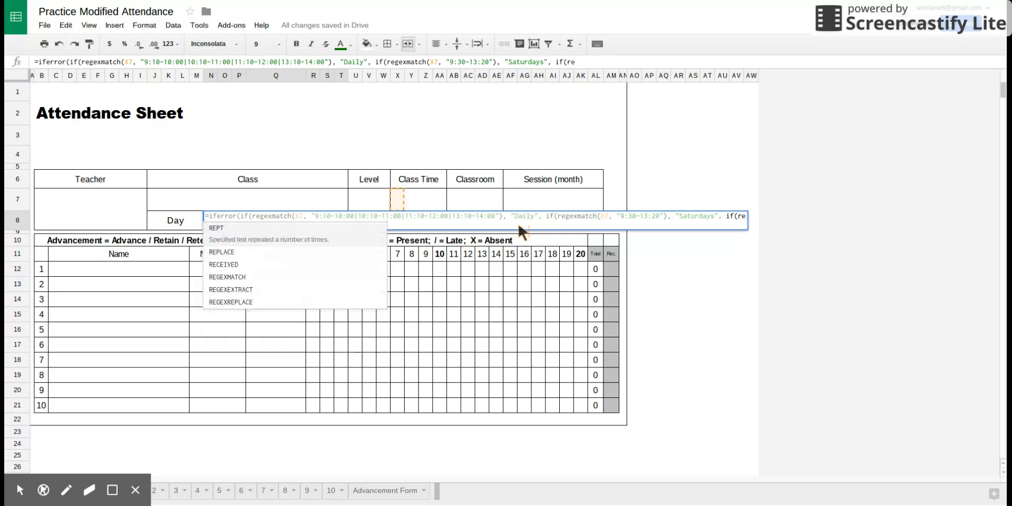
text(atch)
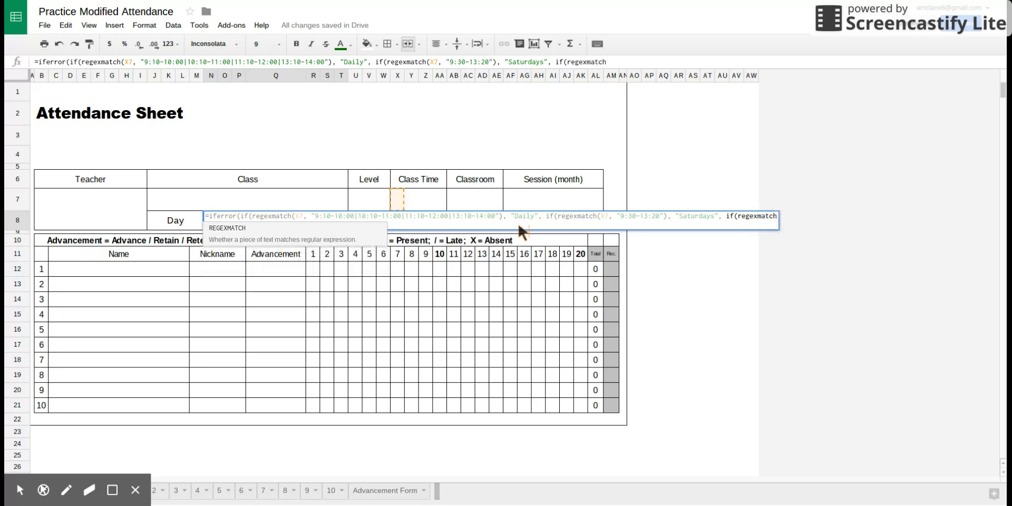
text((X)
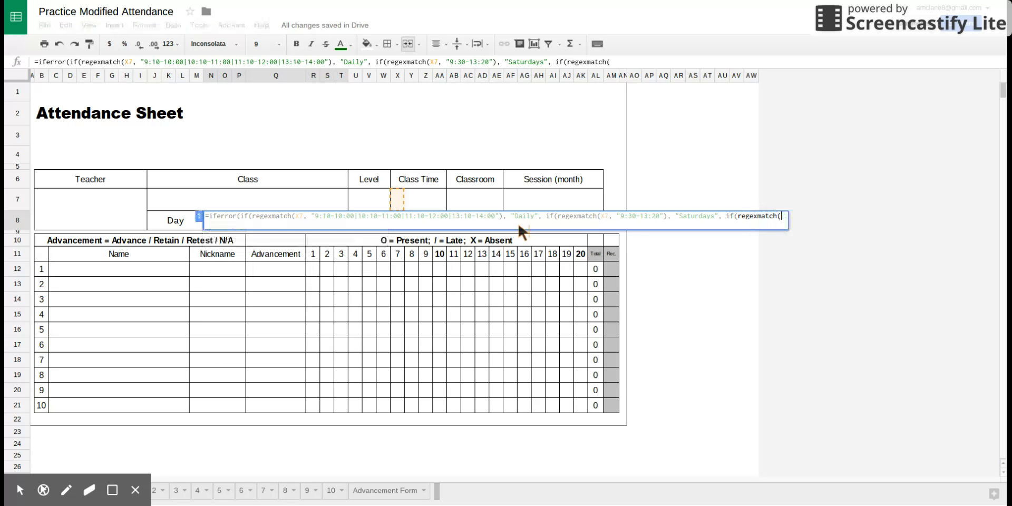
text(7)
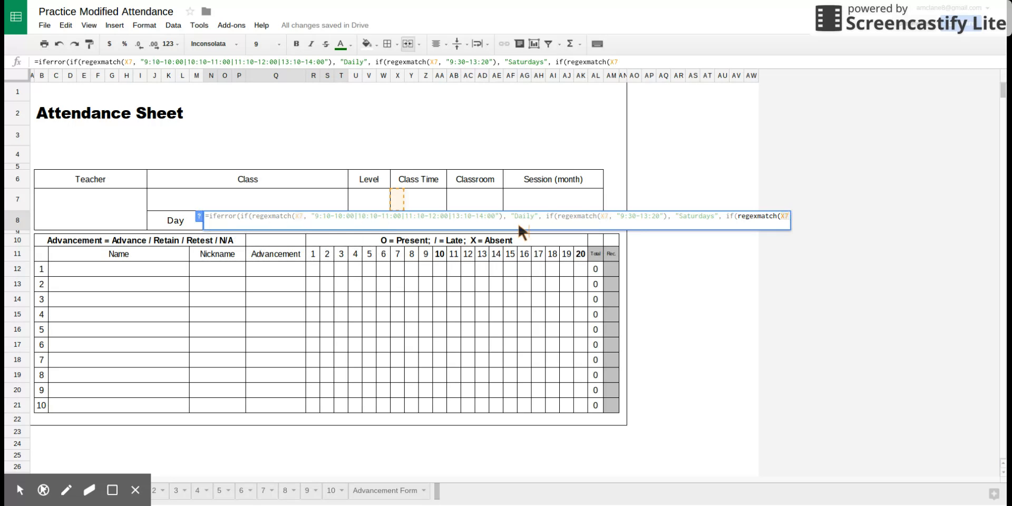
text(, "19:30)
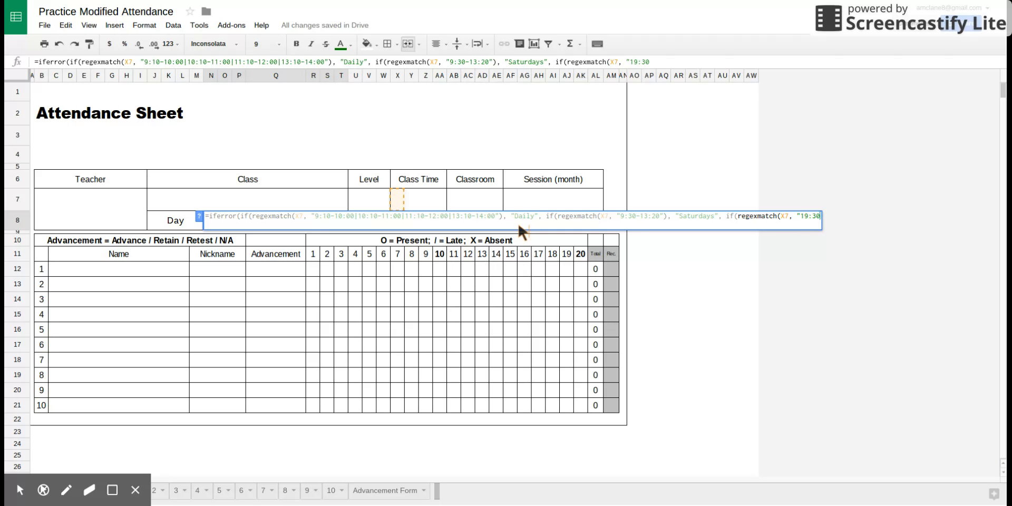
text(-21:20")
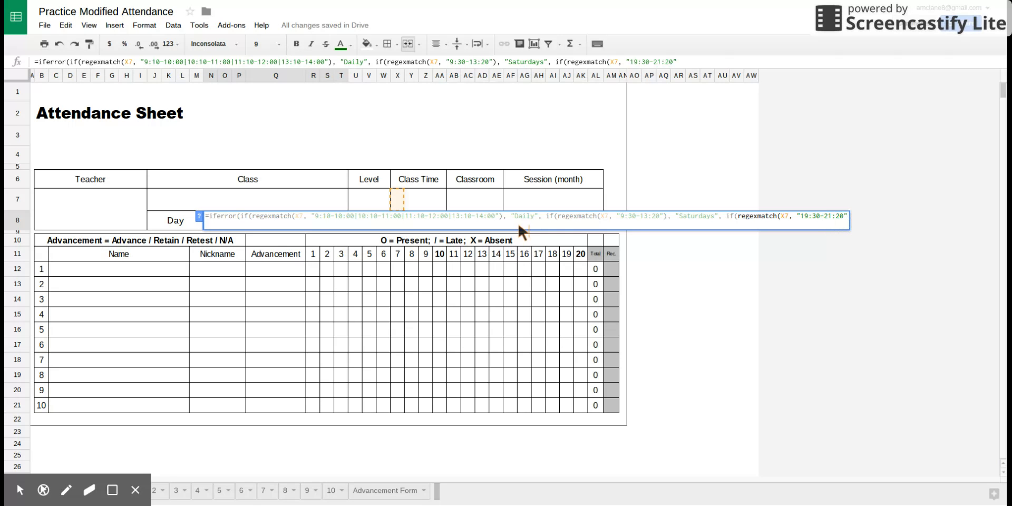
text(), )
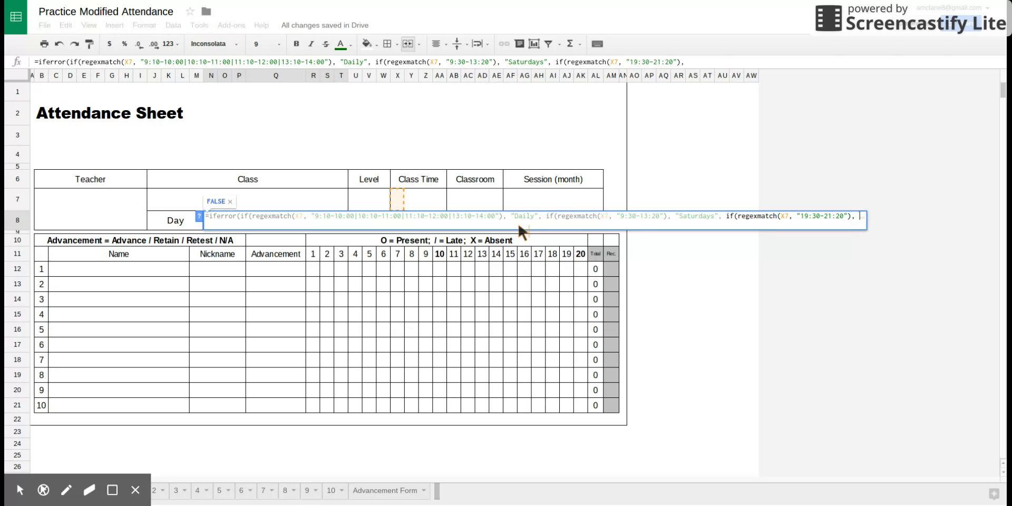
Step: Set the third IF's true result to the quoted text "TTF"
text(")
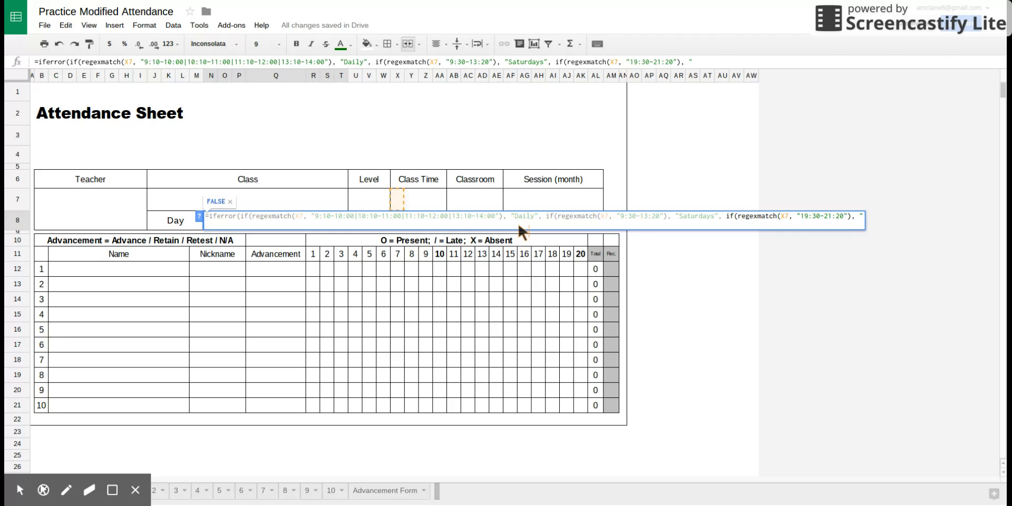
text(TT)
text(F)
text(")
Step: Nest a fourth IF as the false argument, with REGEXMATCH testing X7 for "20:00-21:50" as its condition
text(, if)
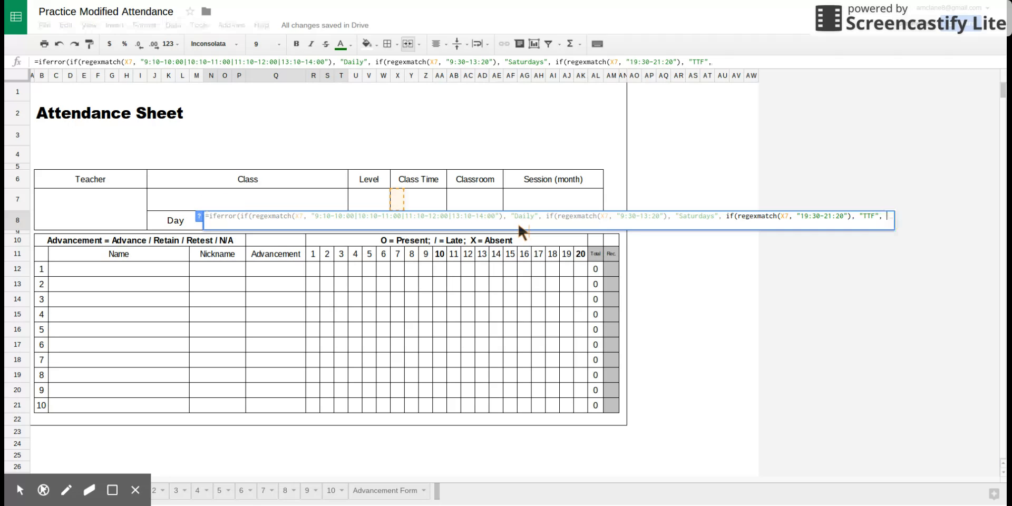
text((re)
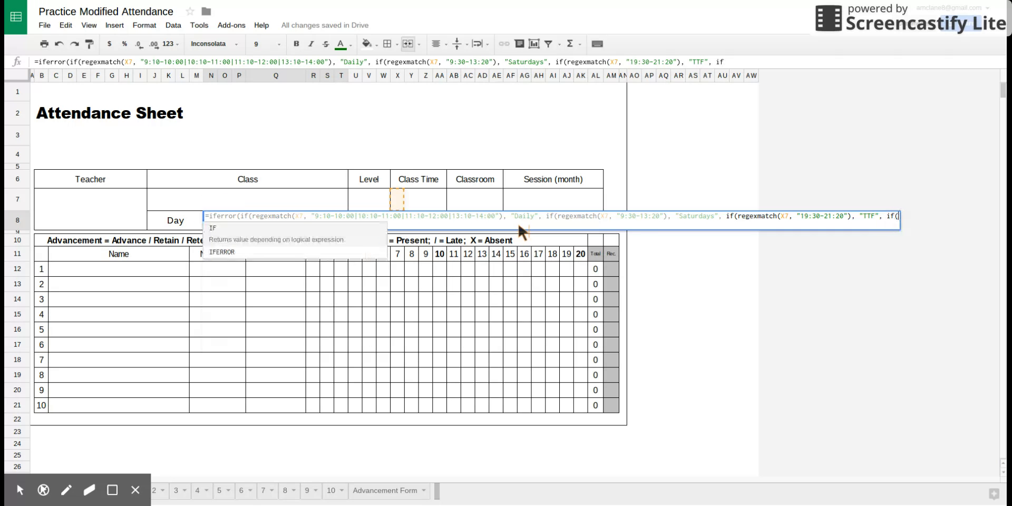
text(gexmatch)
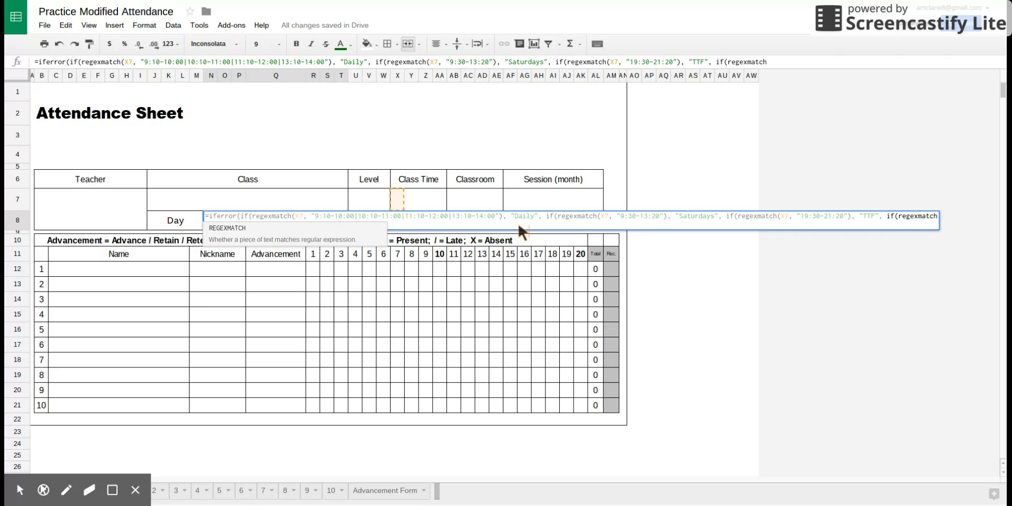
text(()
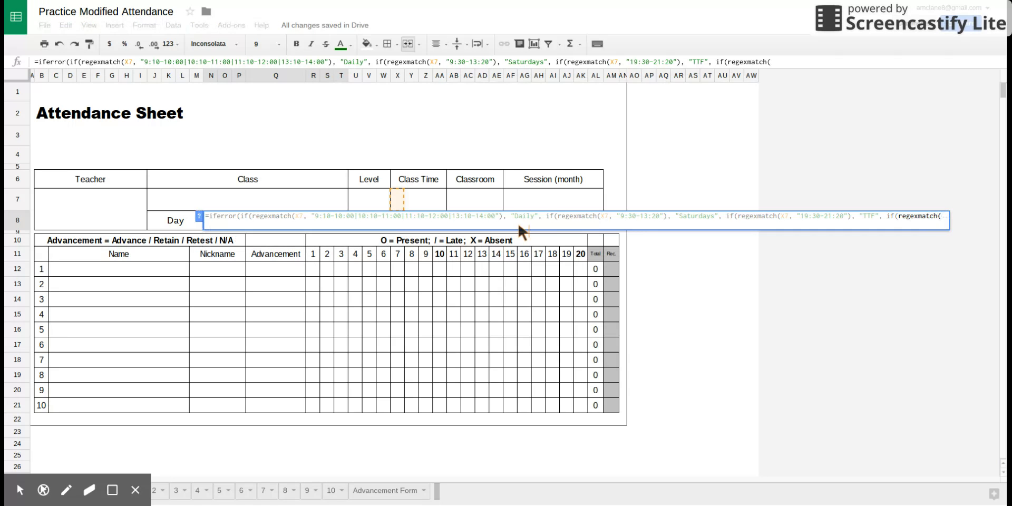
text(X7)
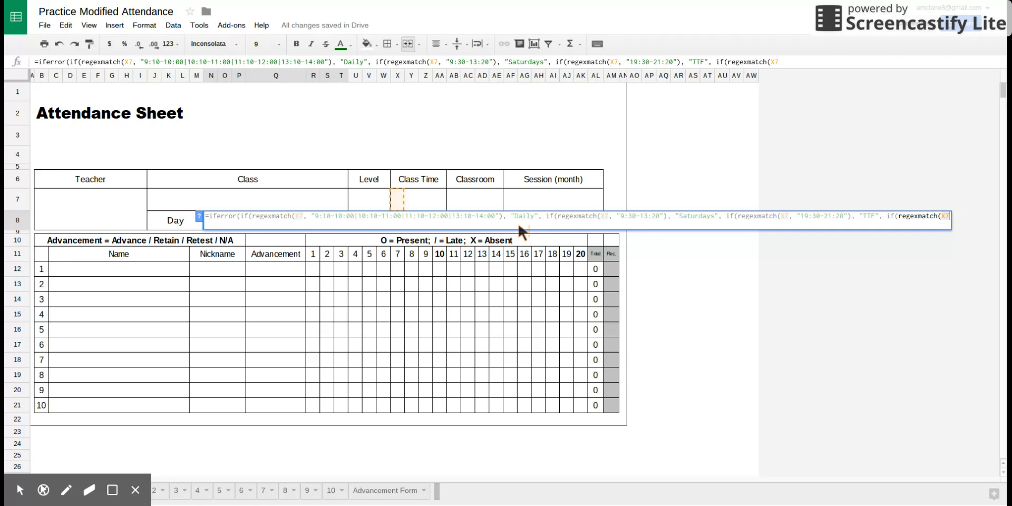
text(, "20)
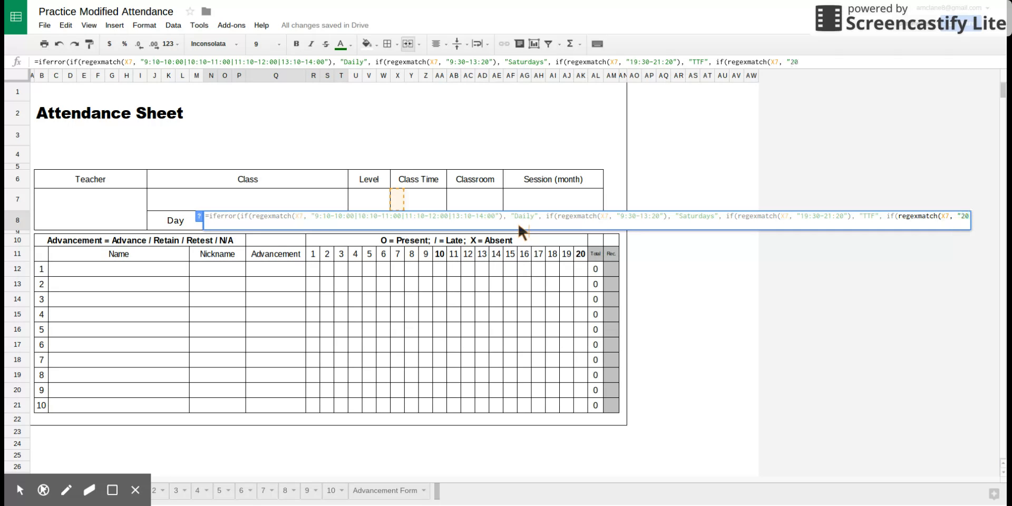
text(:00-21:)
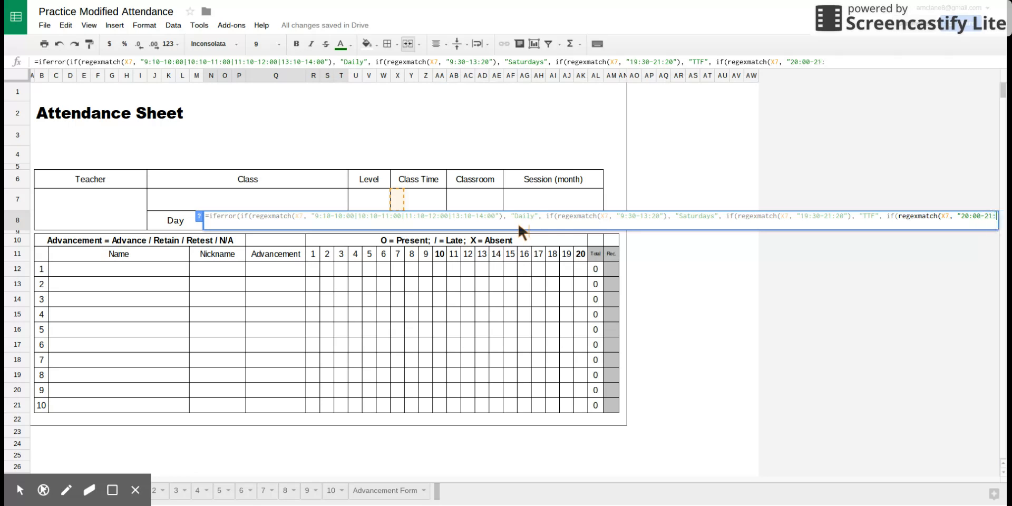
text(50"))
text(, )
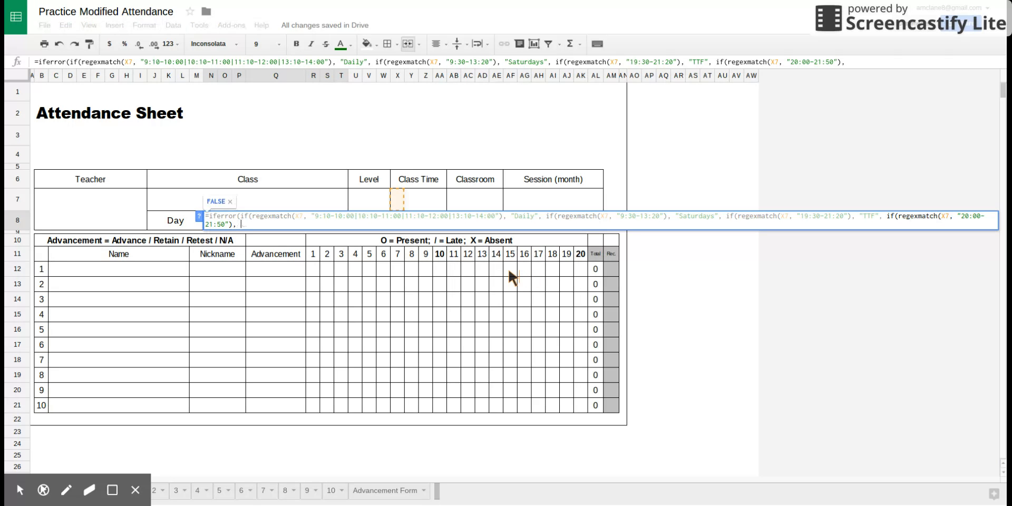
Step: Set the fourth IF's true result to "MWF", close all the open parentheses and commit the formula
text(")
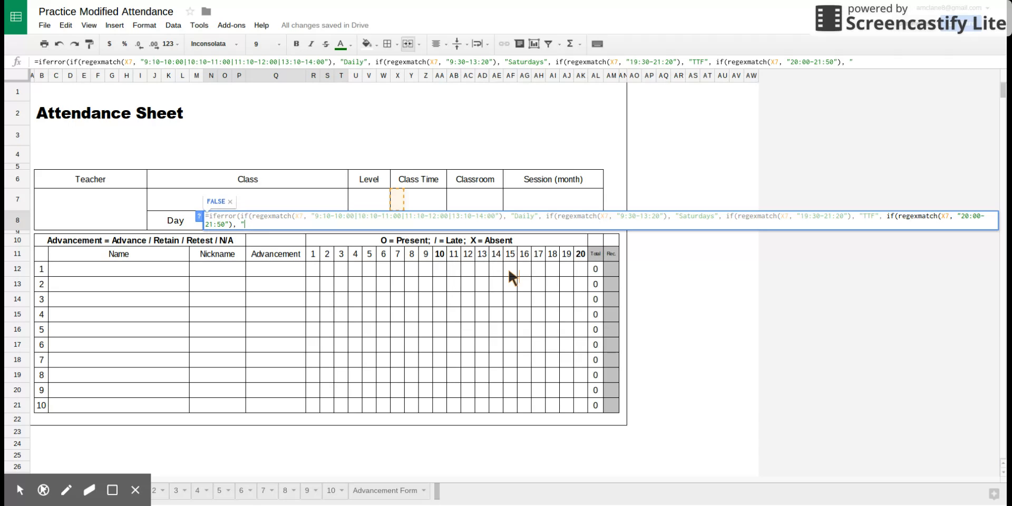
text(MWF)
text()))
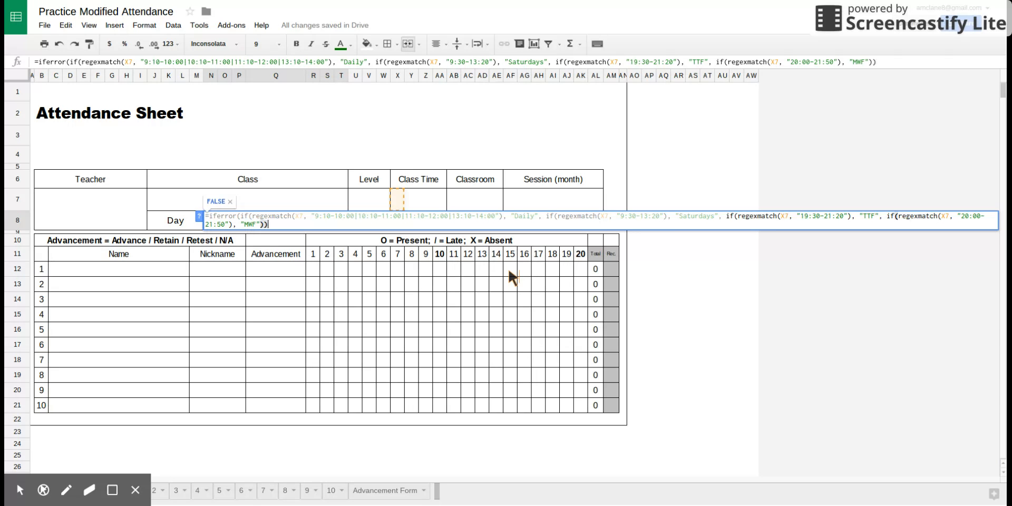
text())
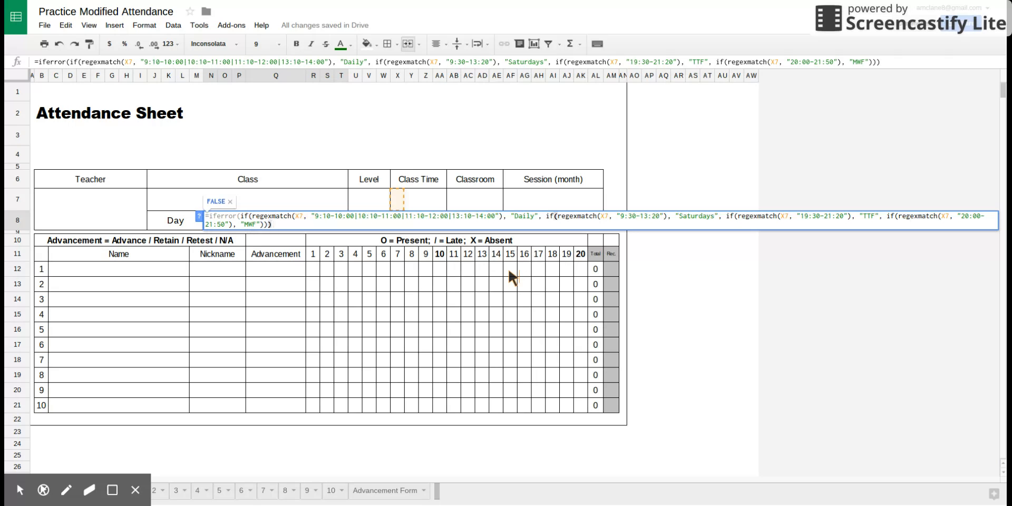
text()))
key(Return)
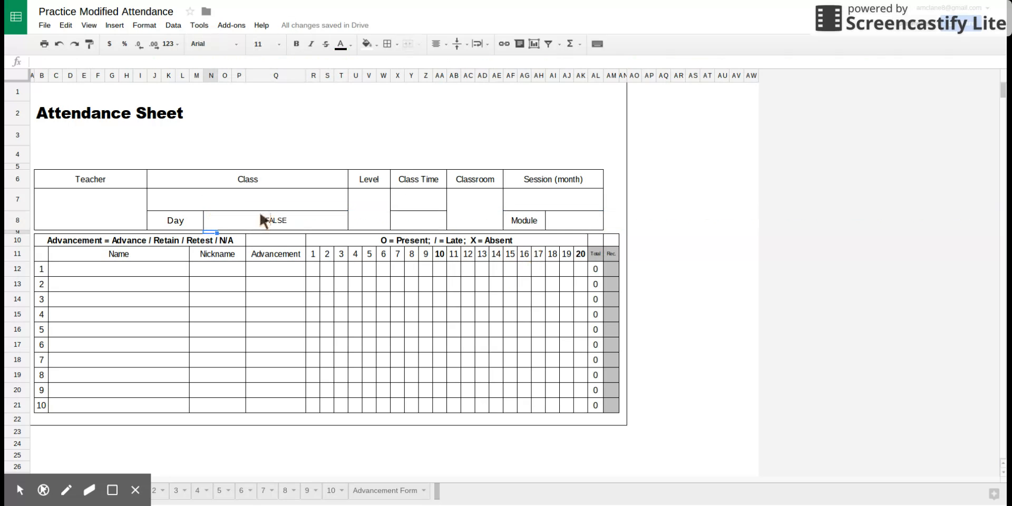
Step: Test the Day formula by entering 9:10-10:00 as the class time
click(275, 224)
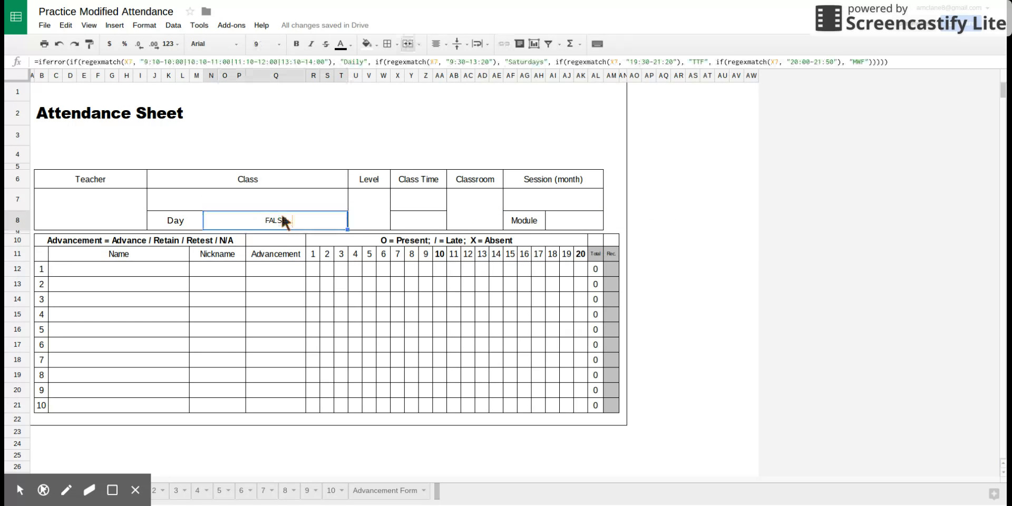
click(415, 199)
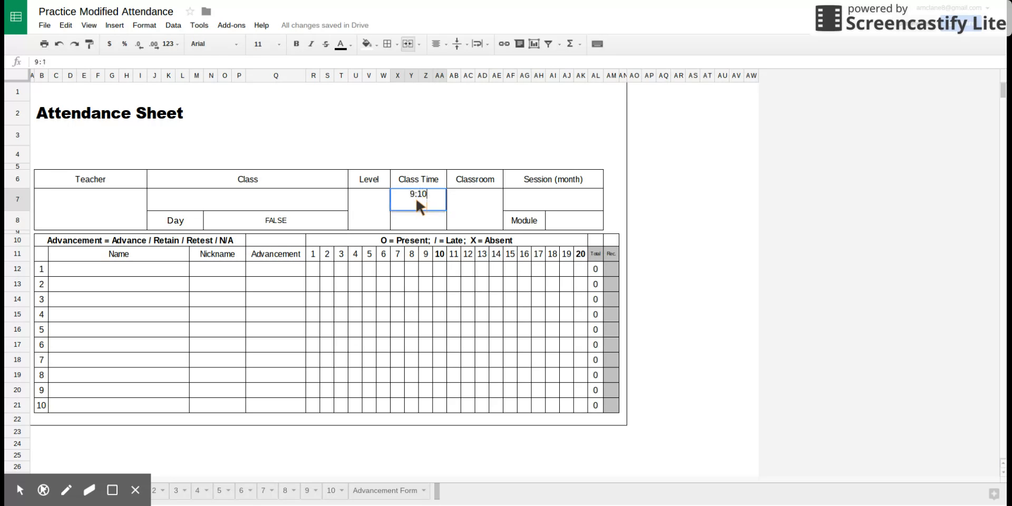
text(9:10-10:00)
key(Return)
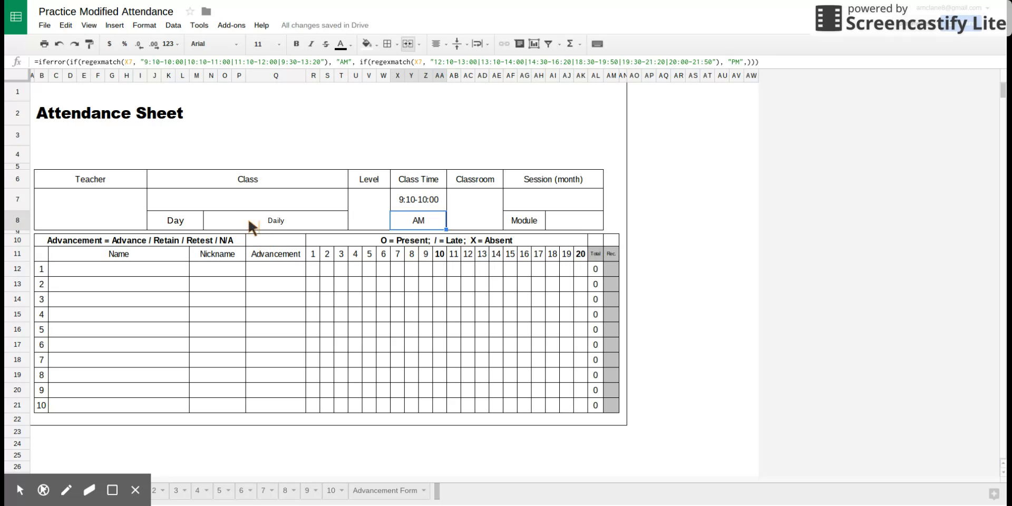
Step: Replace the class time with 9:30-13:20 to test the formula's Saturday condition
click(415, 203)
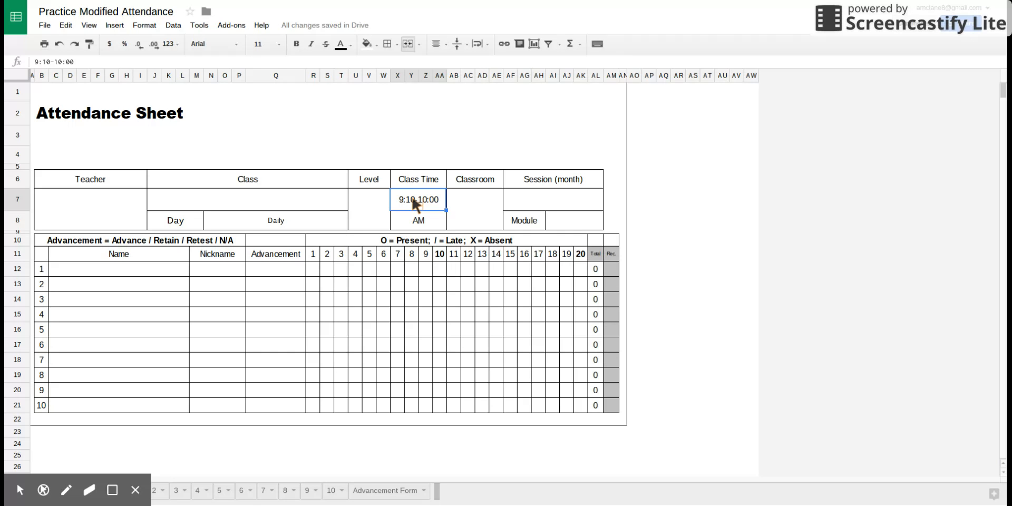
text(9:30)
key(Return)
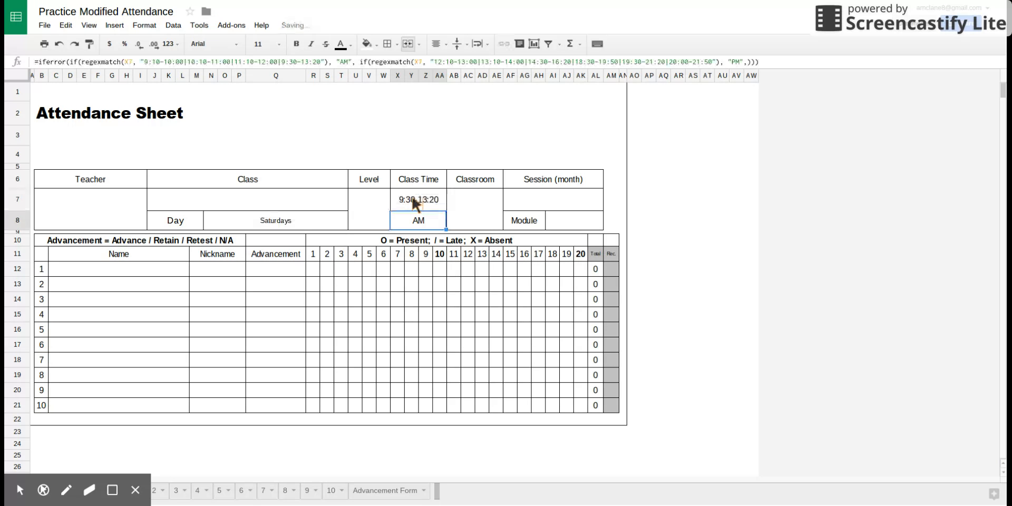
Step: Change the class time to 19:30-21:20 to test the formula's TTF condition
click(415, 198)
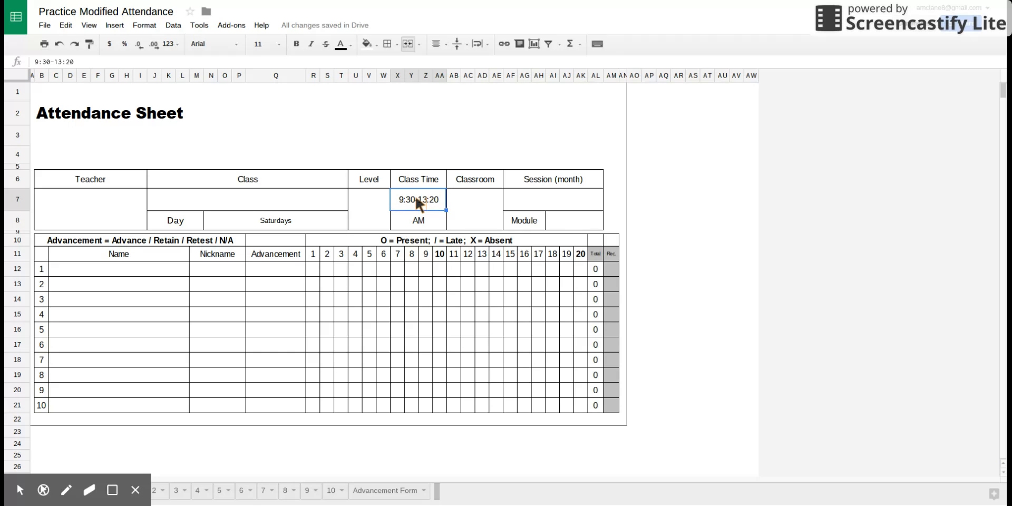
text(19:30-21:20)
key(Return)
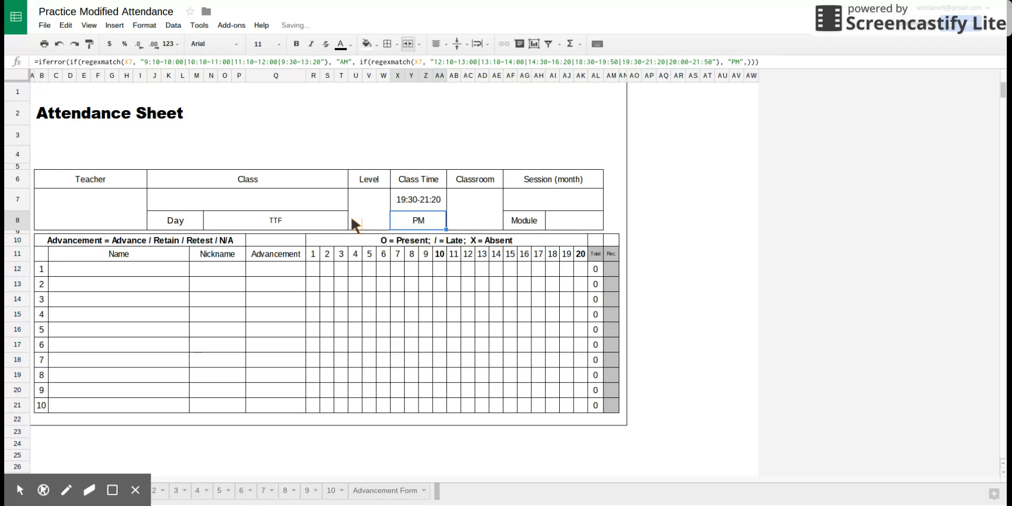